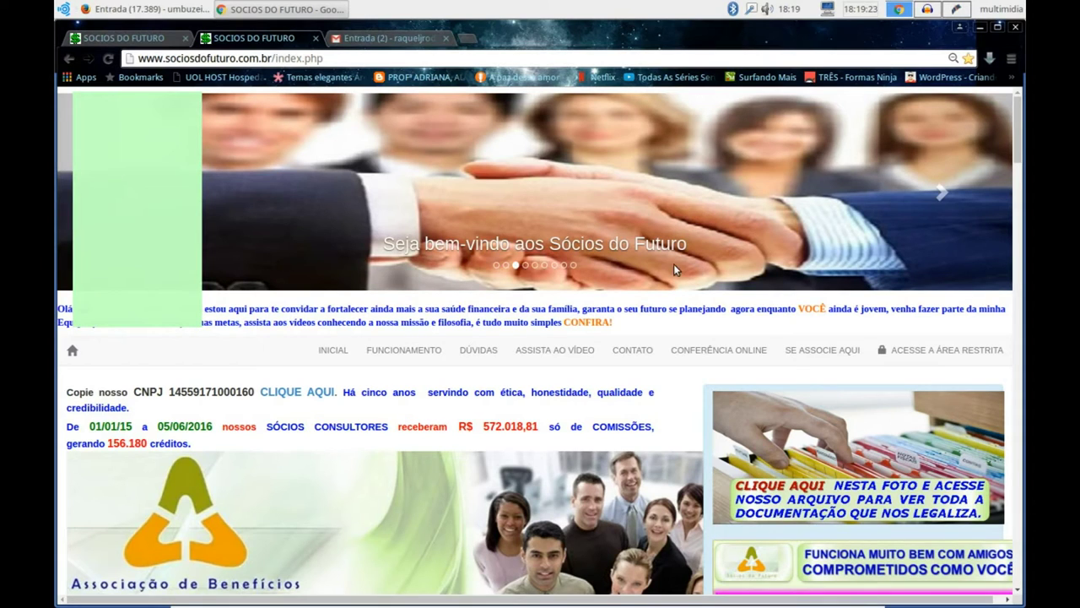
# Step: Look through the home page's description of the association, its benefit plans and its office
pyautogui.scroll(-3, 674, 265)
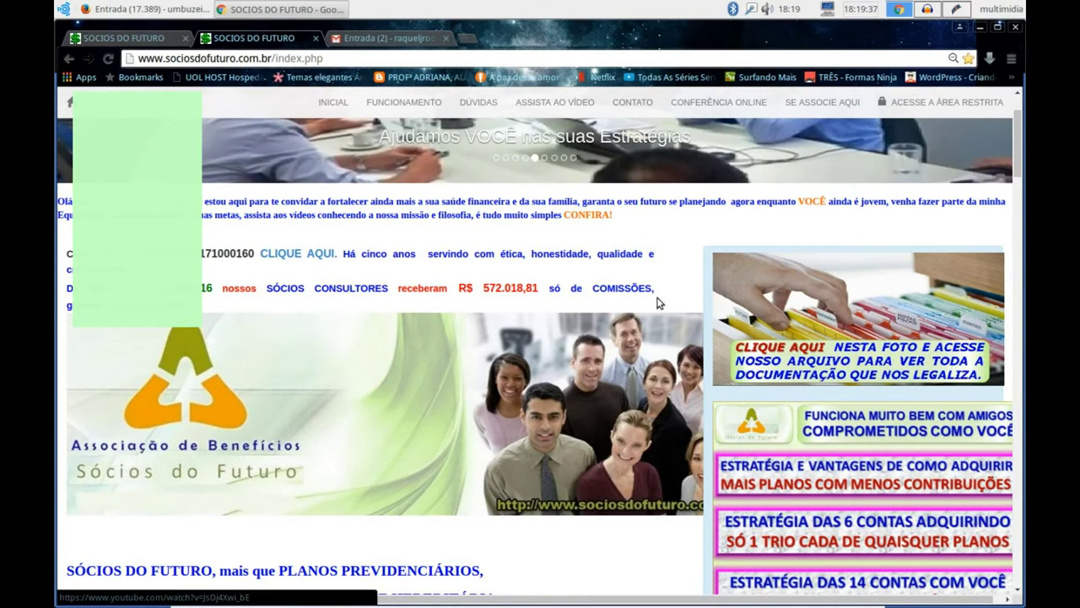
pyautogui.scroll(-3, 681, 312)
pyautogui.scroll(-10, 684, 327)
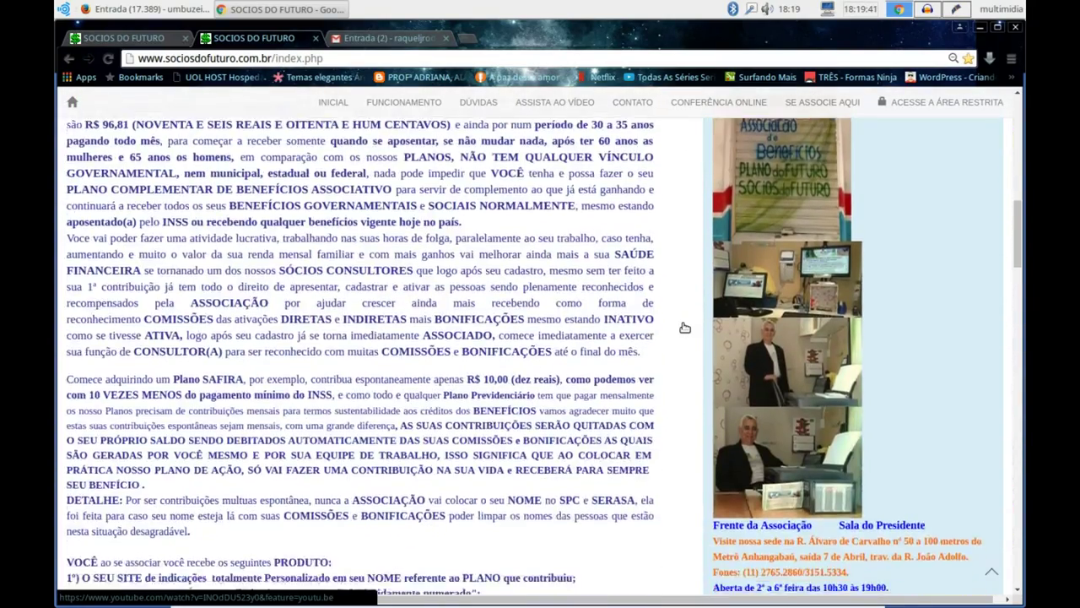
pyautogui.scroll(-15, 684, 328)
pyautogui.scroll(-8, 684, 328)
pyautogui.scroll(13, 685, 327)
pyautogui.scroll(20, 684, 328)
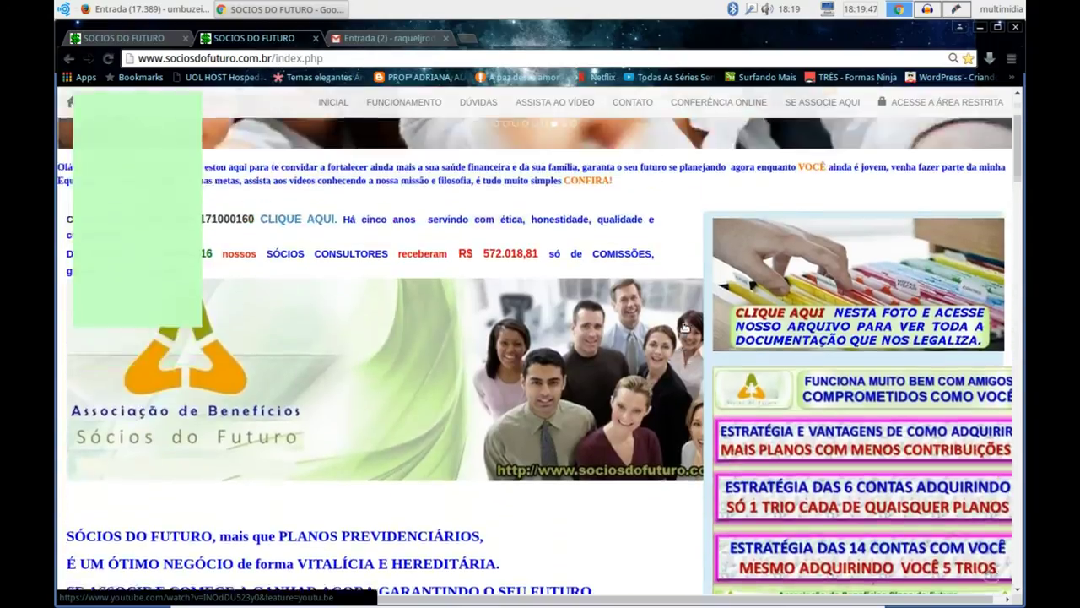
pyautogui.scroll(3, 685, 327)
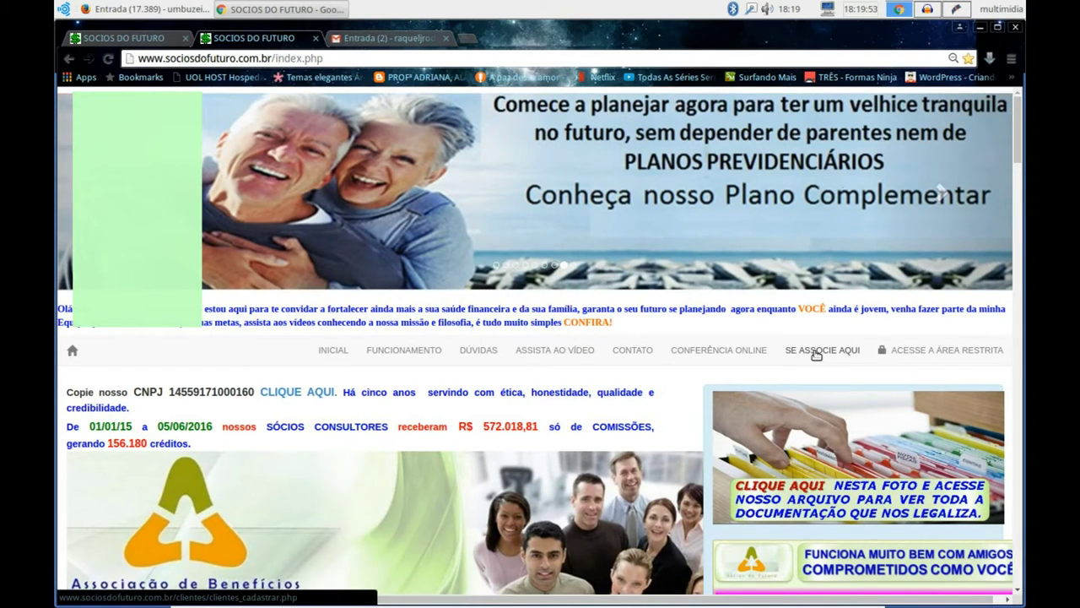
# Step: Open the membership registration form and fill in the account e-mail with its saved password, plus the e-mail confirmation
pyautogui.click(817, 356)
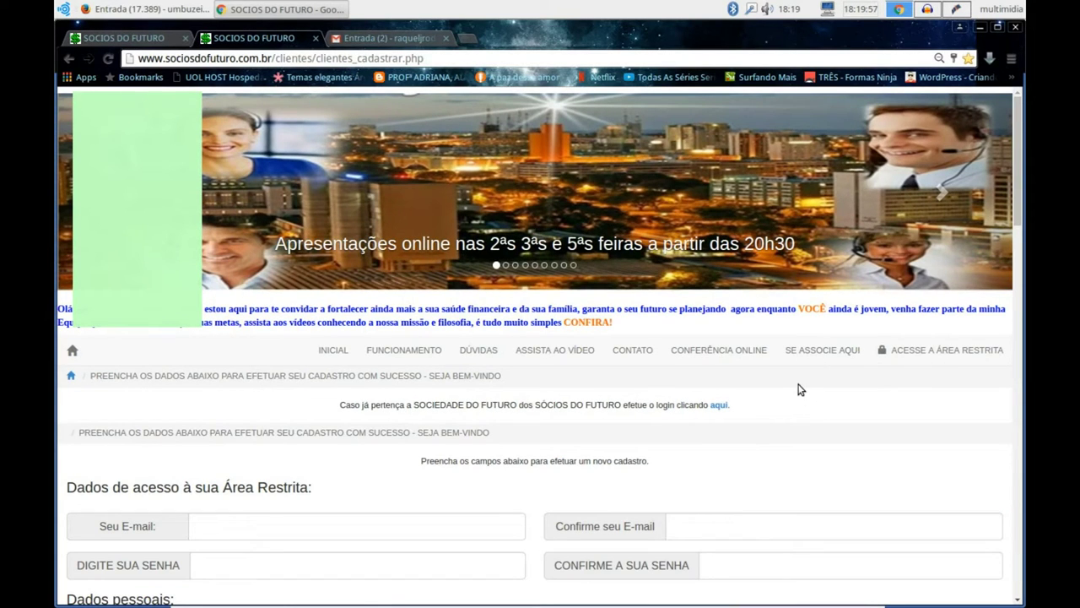
pyautogui.scroll(-3, 801, 390)
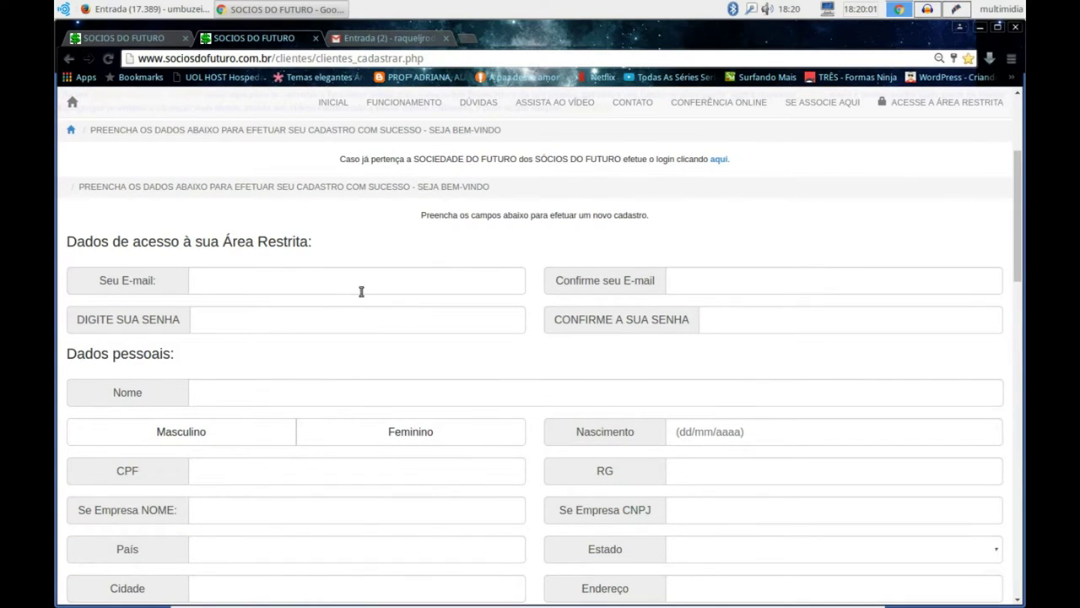
pyautogui.click(348, 284)
pyautogui.click(346, 306)
pyautogui.click(720, 284)
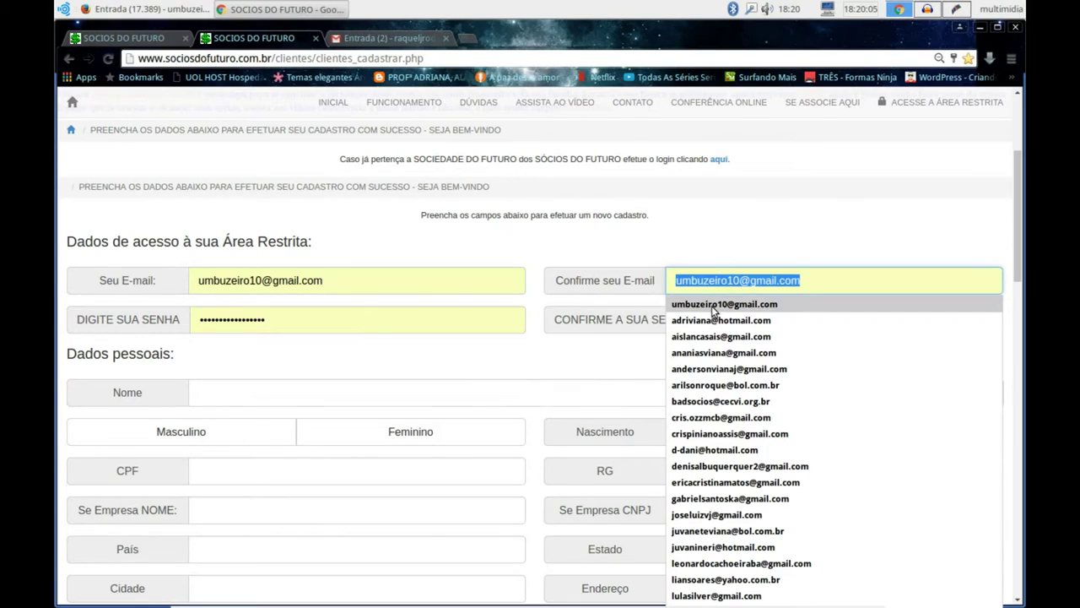
pyautogui.click(712, 305)
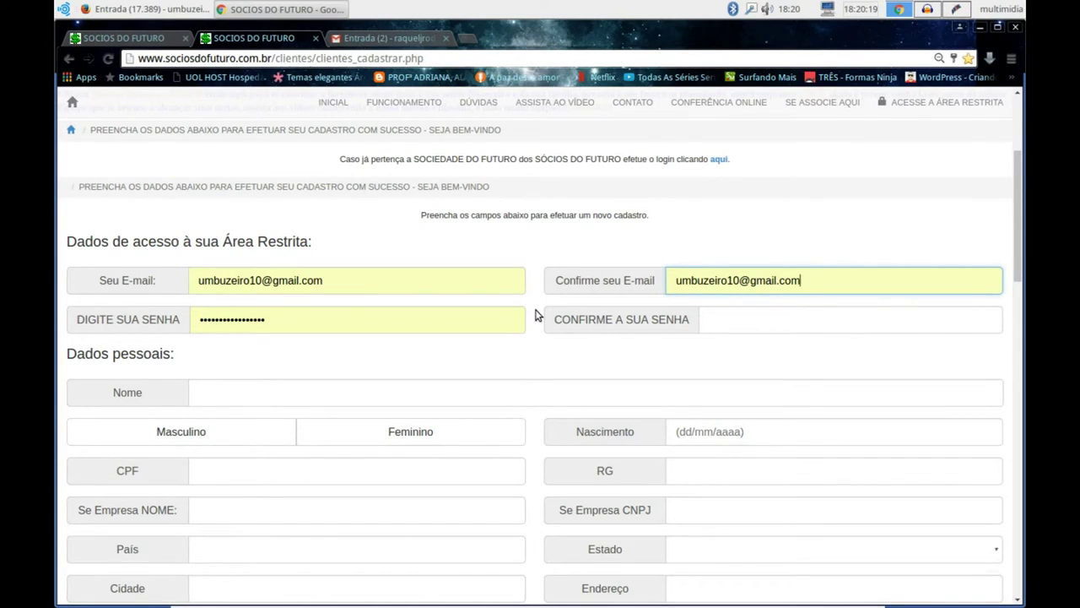
# Step: Enter the member's full name in the personal data and open the birth date field for entry
pyautogui.scroll(-2, 535, 315)
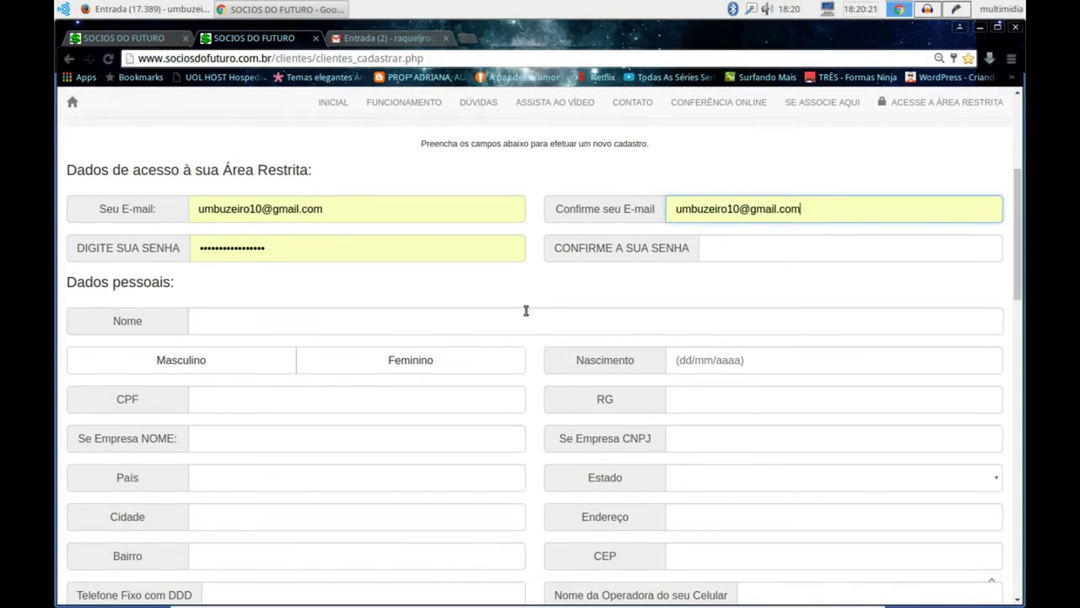
pyautogui.click(399, 284)
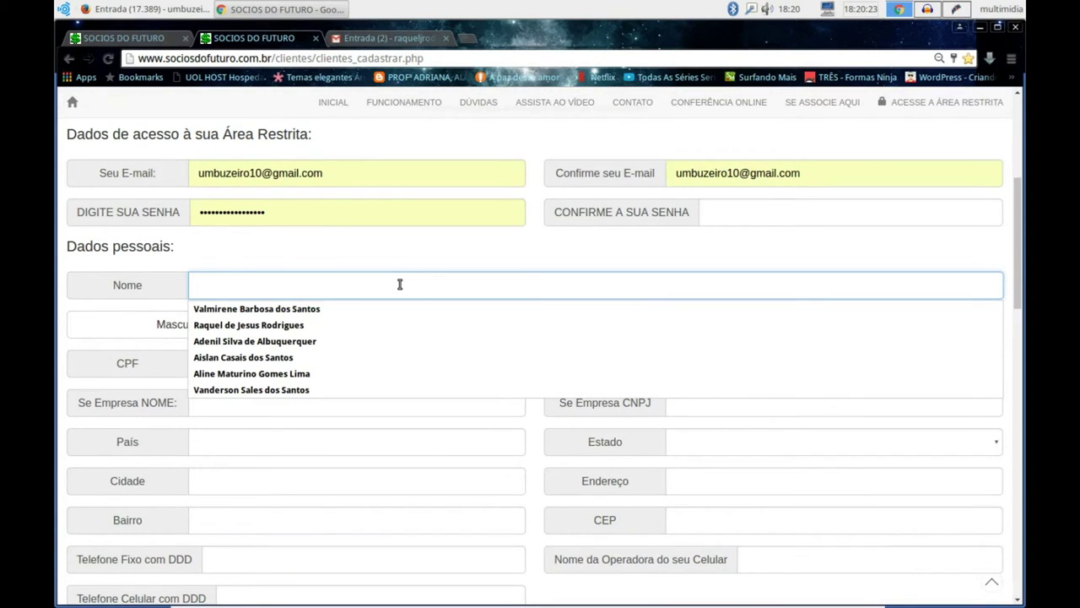
pyautogui.write('El')
pyautogui.press('Down')
pyautogui.press('Return')
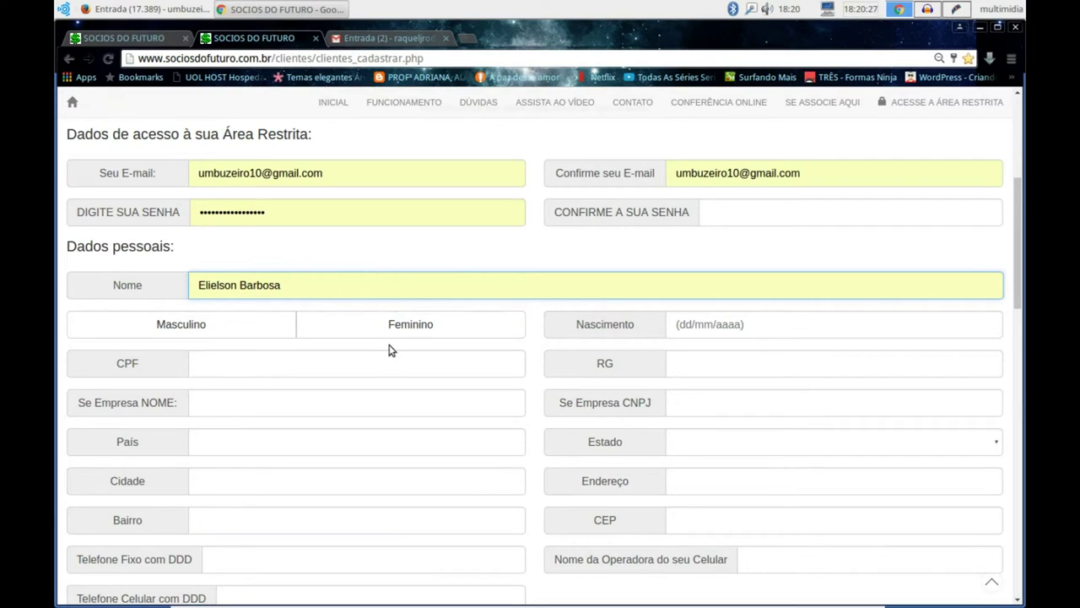
pyautogui.click(695, 329)
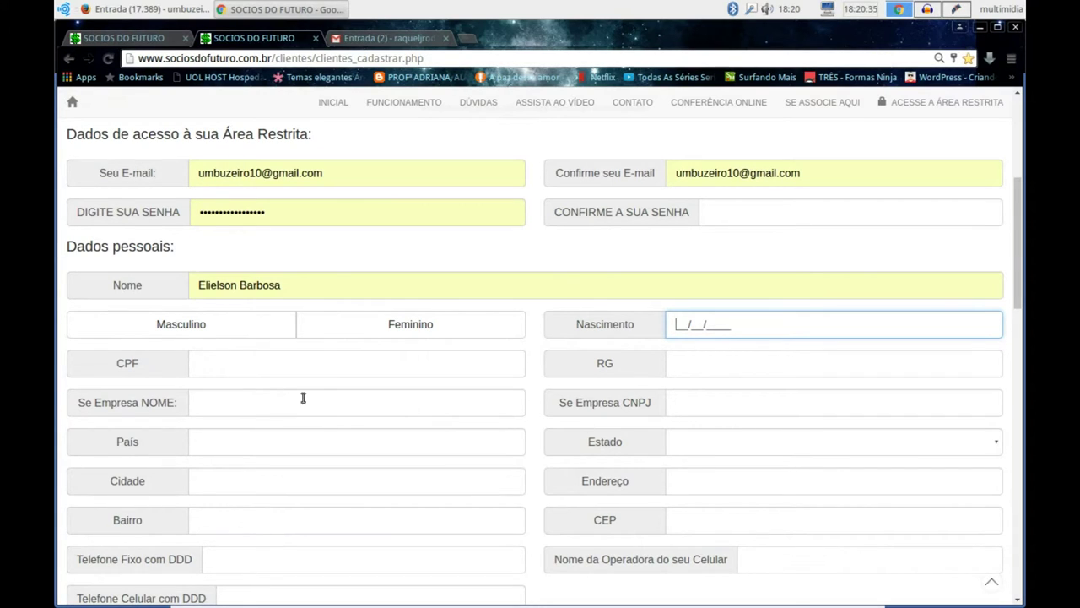
# Step: Fill in the address data with country Brasil, the city, the neighbourhood and state BA
pyautogui.scroll(-3, 374, 374)
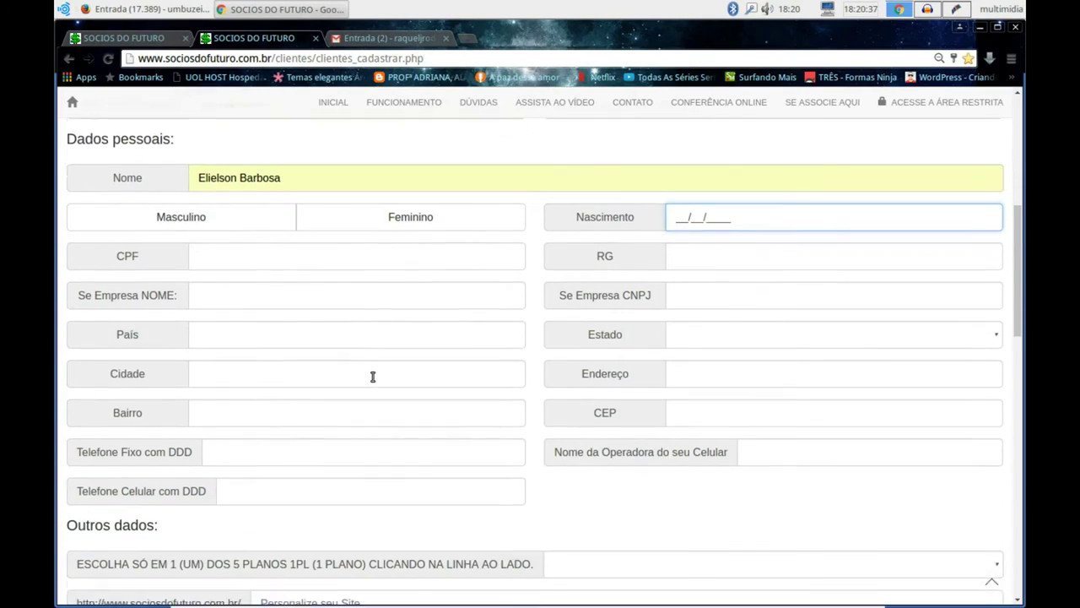
pyautogui.click(269, 303)
pyautogui.click(258, 321)
pyautogui.click(254, 340)
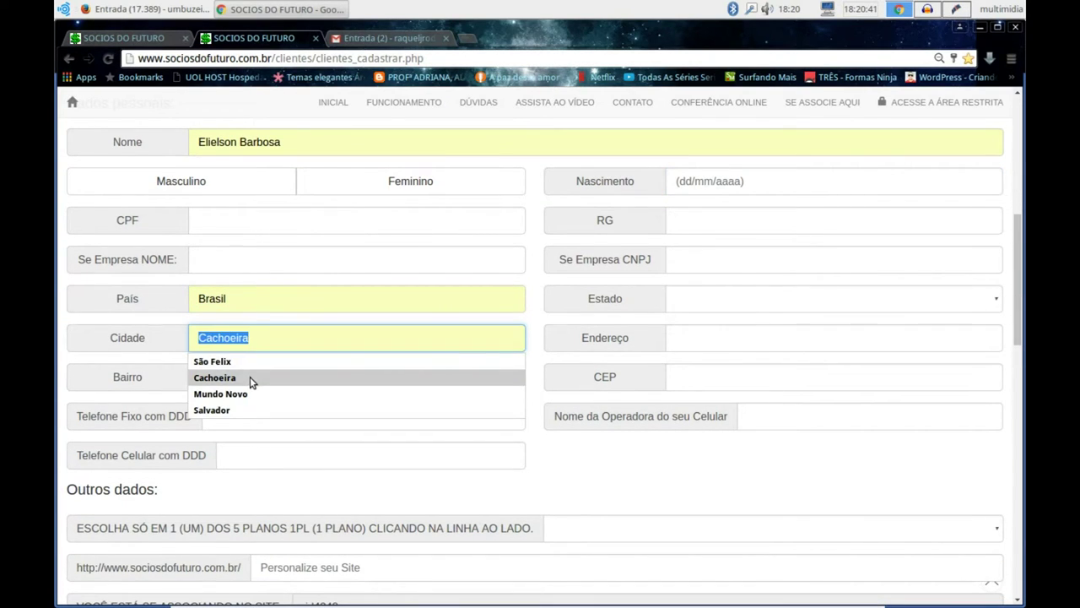
pyautogui.click(250, 376)
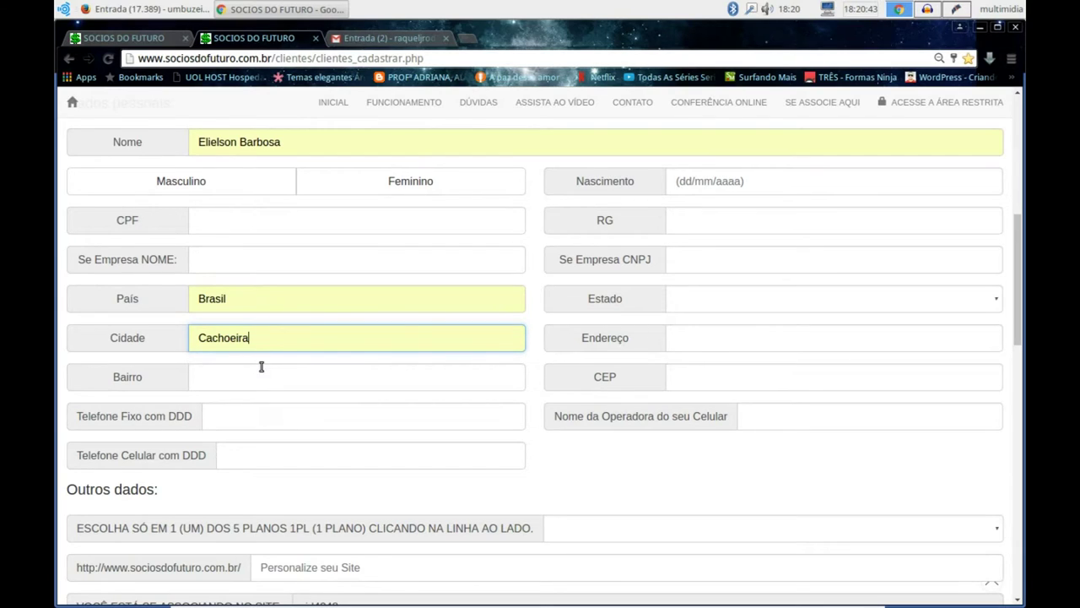
pyautogui.click(257, 366)
pyautogui.click(263, 401)
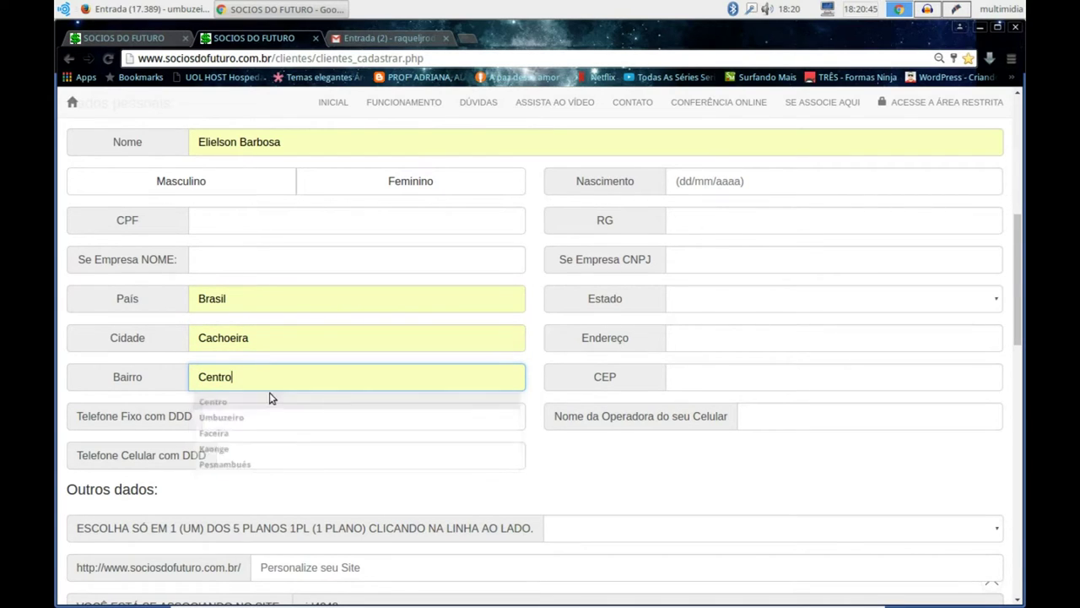
pyautogui.click(720, 296)
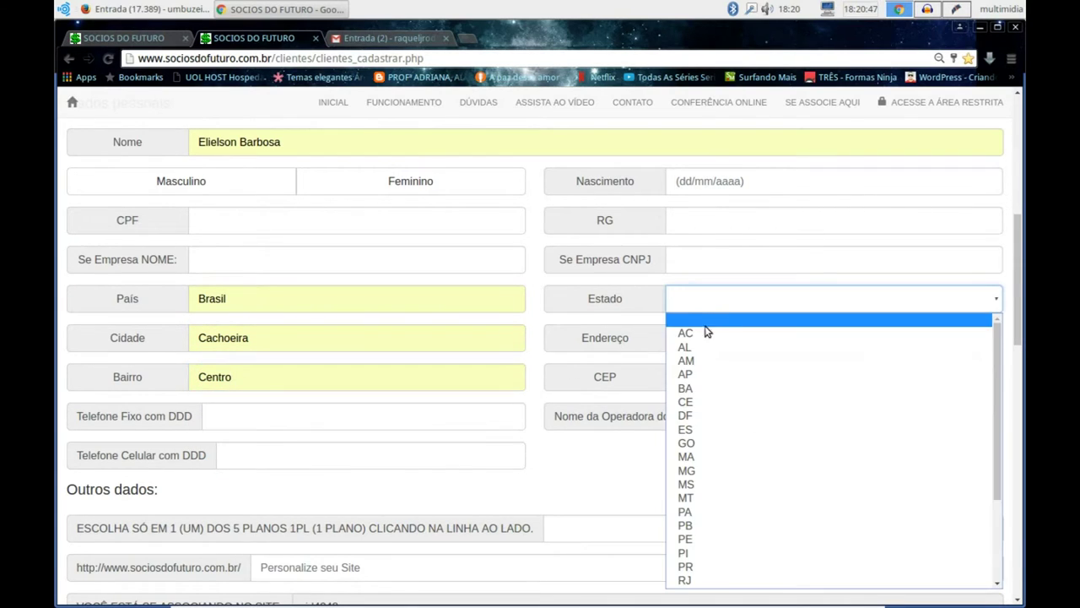
pyautogui.click(698, 384)
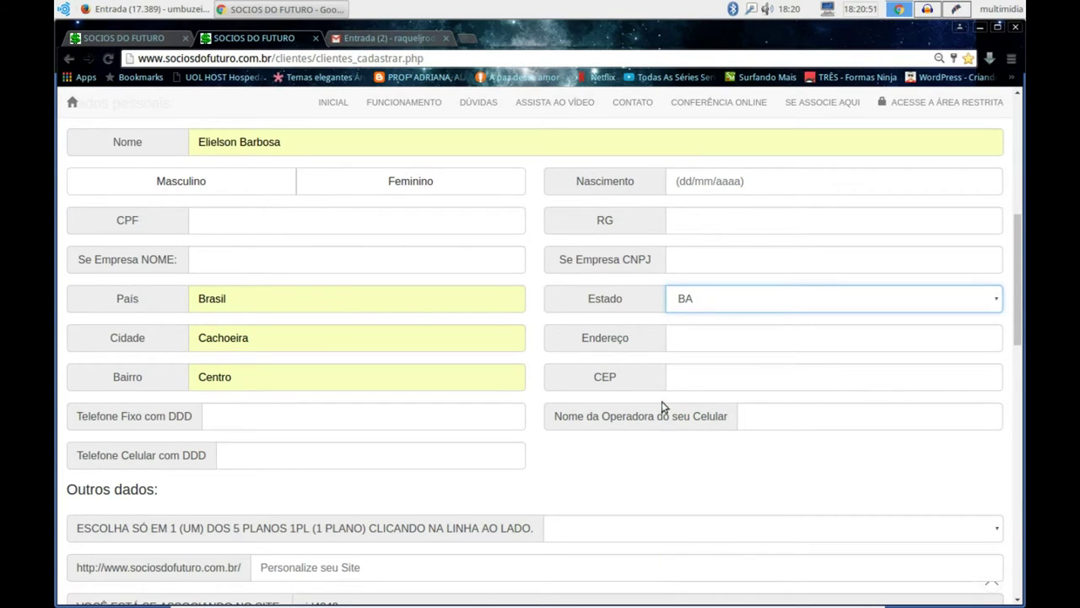
# Step: Review the plans and prices offered in the form's plan selection without choosing one
pyautogui.scroll(-3, 557, 445)
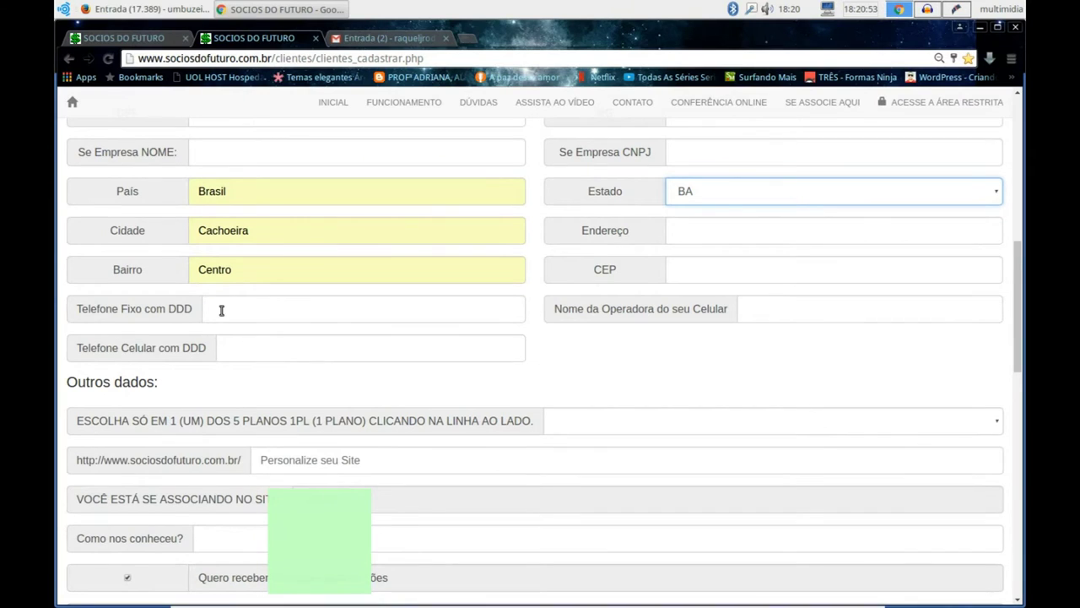
pyautogui.scroll(-2, 620, 364)
pyautogui.scroll(-2, 613, 360)
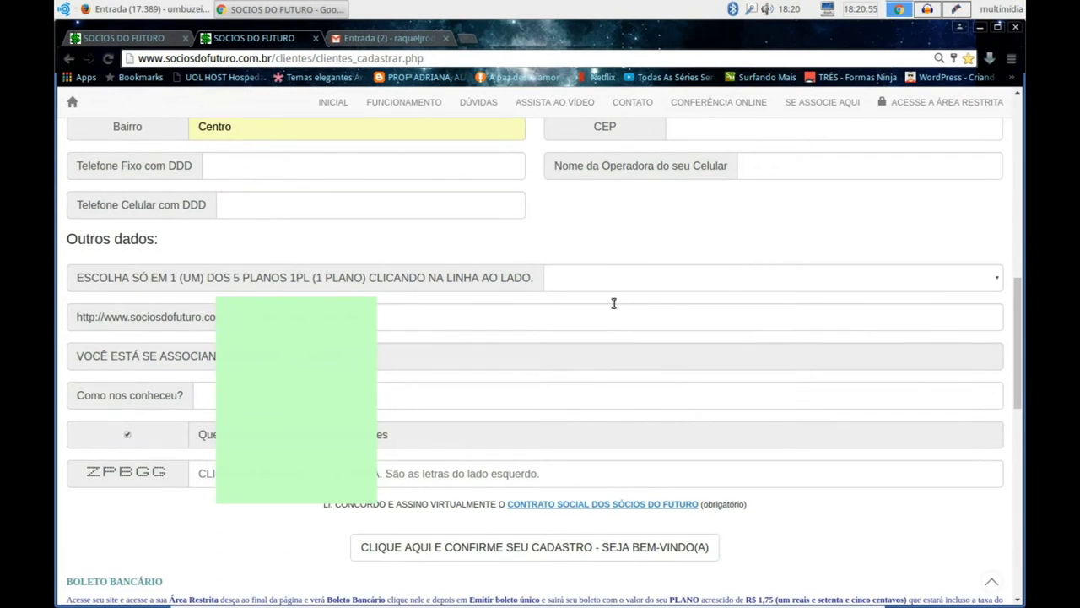
pyautogui.click(608, 286)
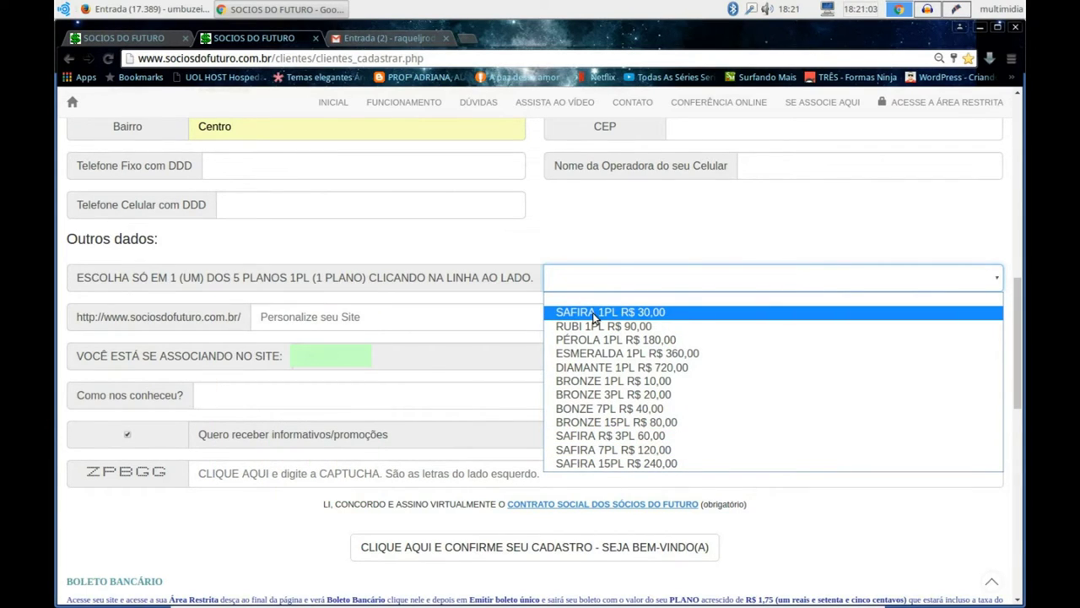
pyautogui.click(604, 234)
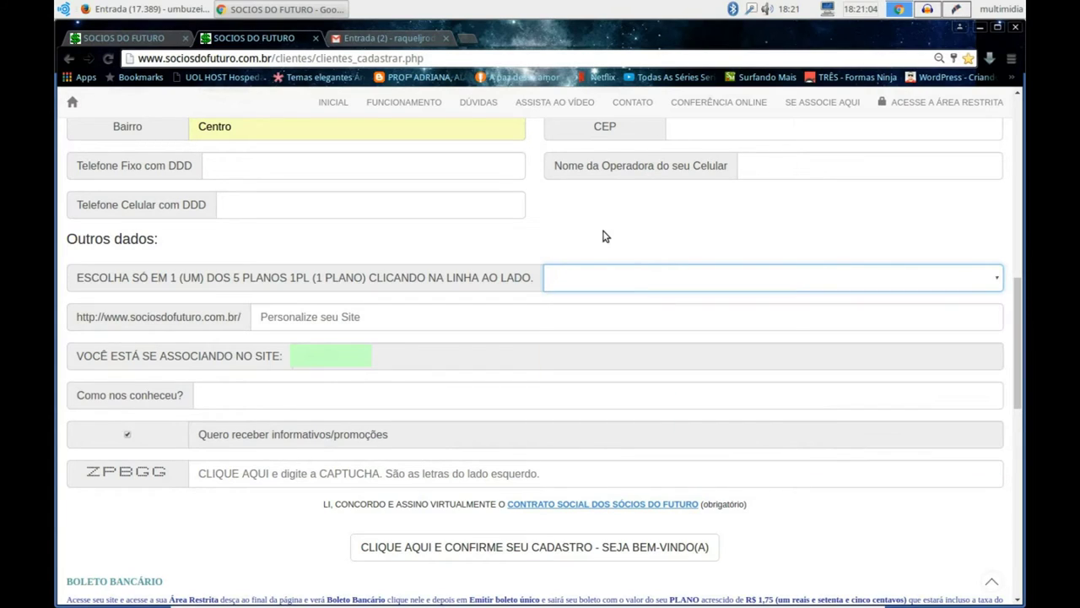
pyautogui.click(269, 319)
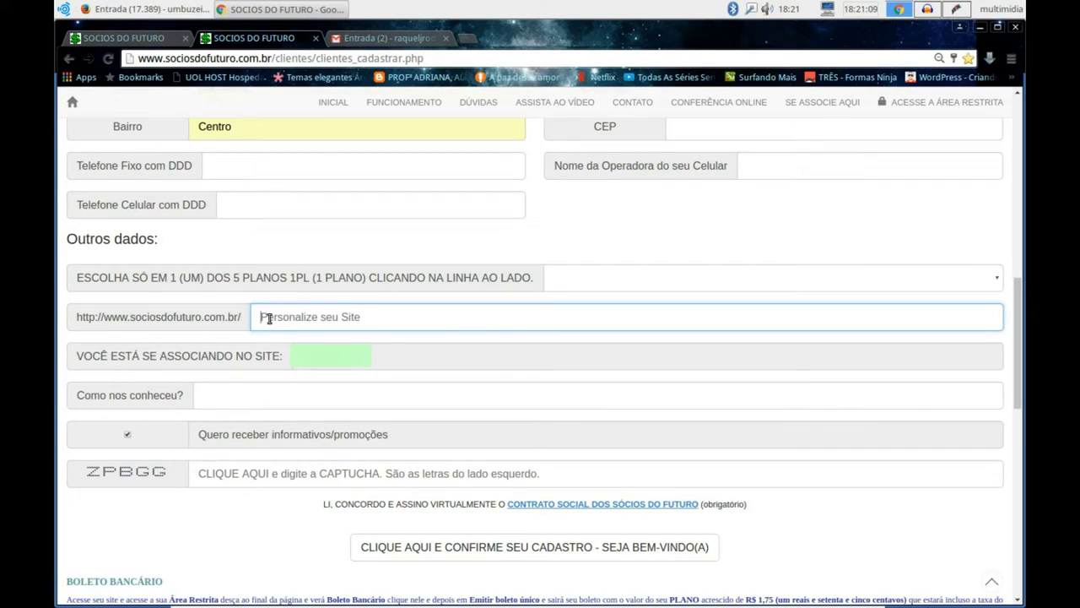
pyautogui.write('ebs')
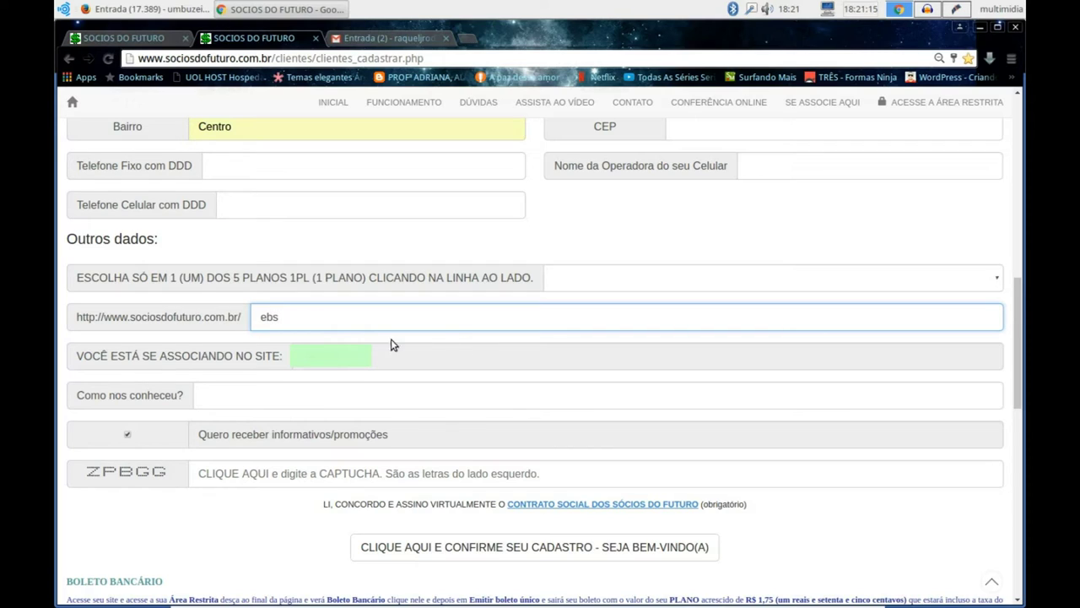
pyautogui.press('BackSpace')
pyautogui.press('BackSpace')
pyautogui.press('BackSpace')
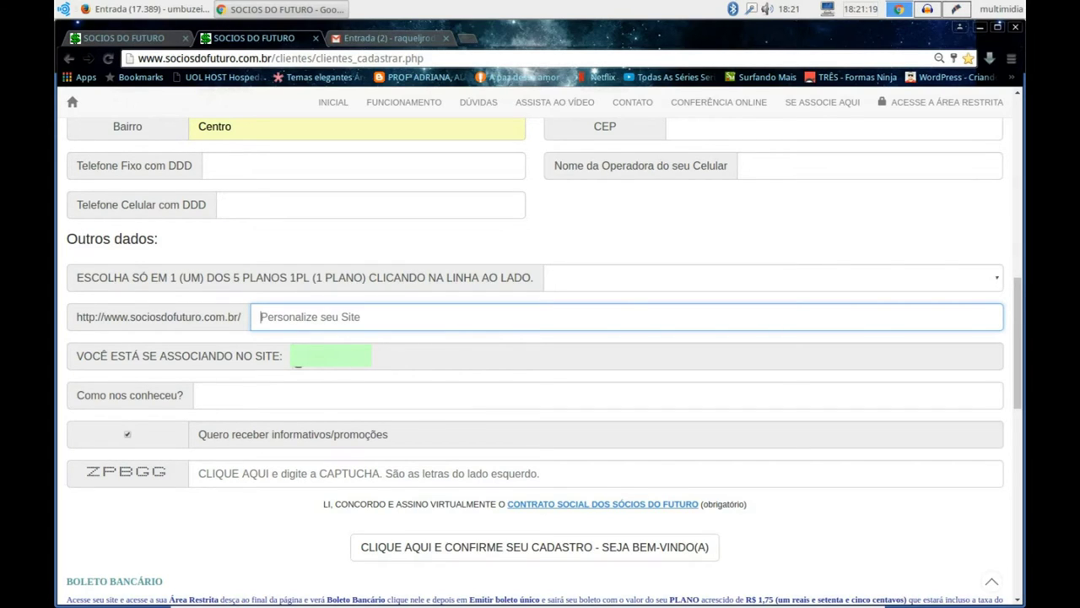
# Step: Enter the referrer's name as the answer to how the association was found, and activate the captcha field
pyautogui.scroll(-3, 305, 364)
pyautogui.click(211, 287)
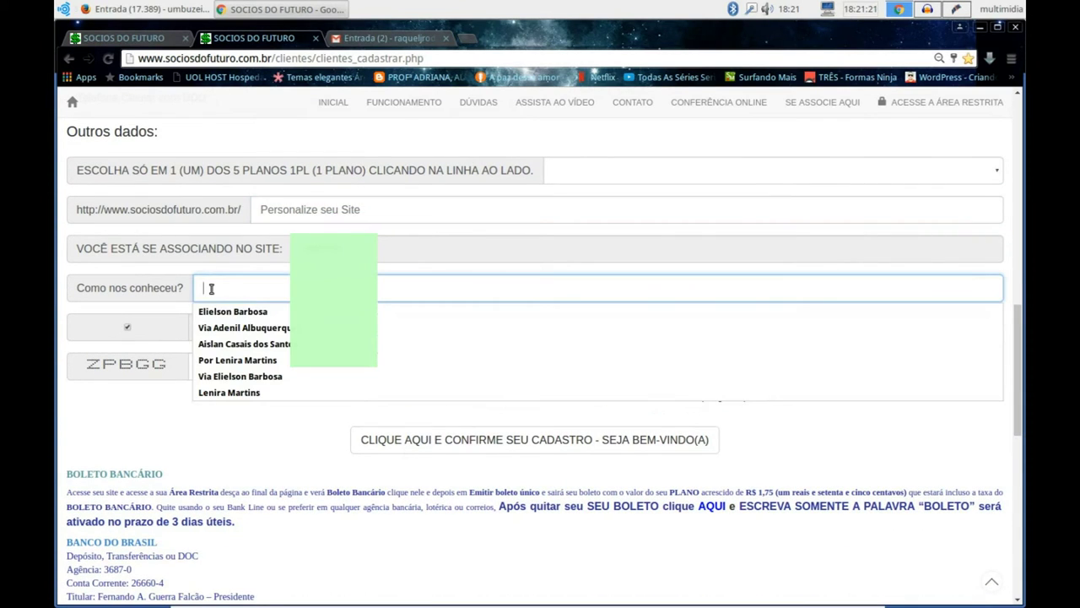
pyautogui.click(216, 311)
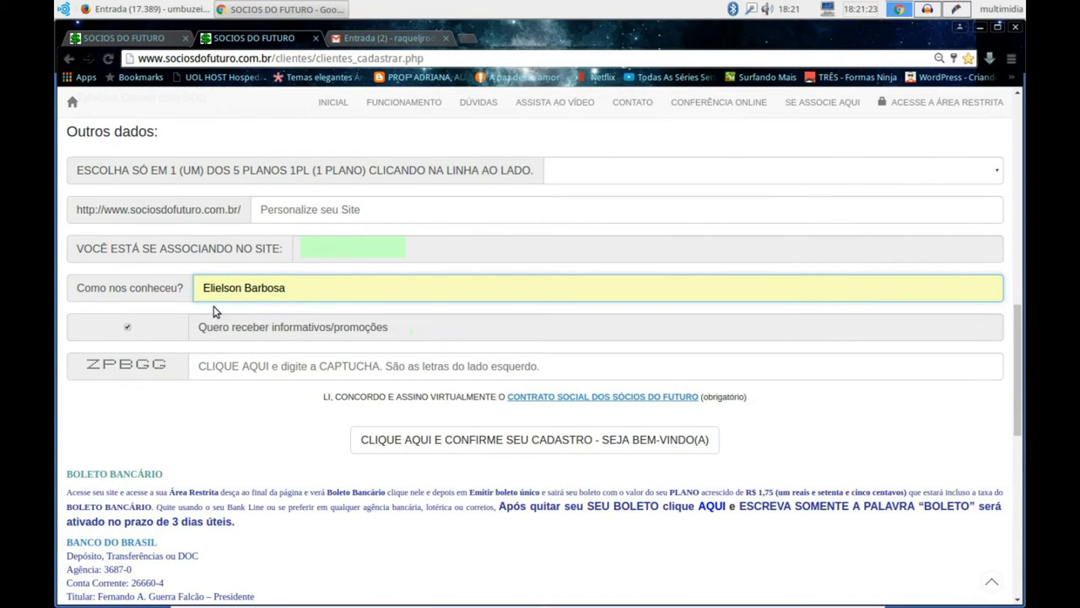
pyautogui.click(213, 365)
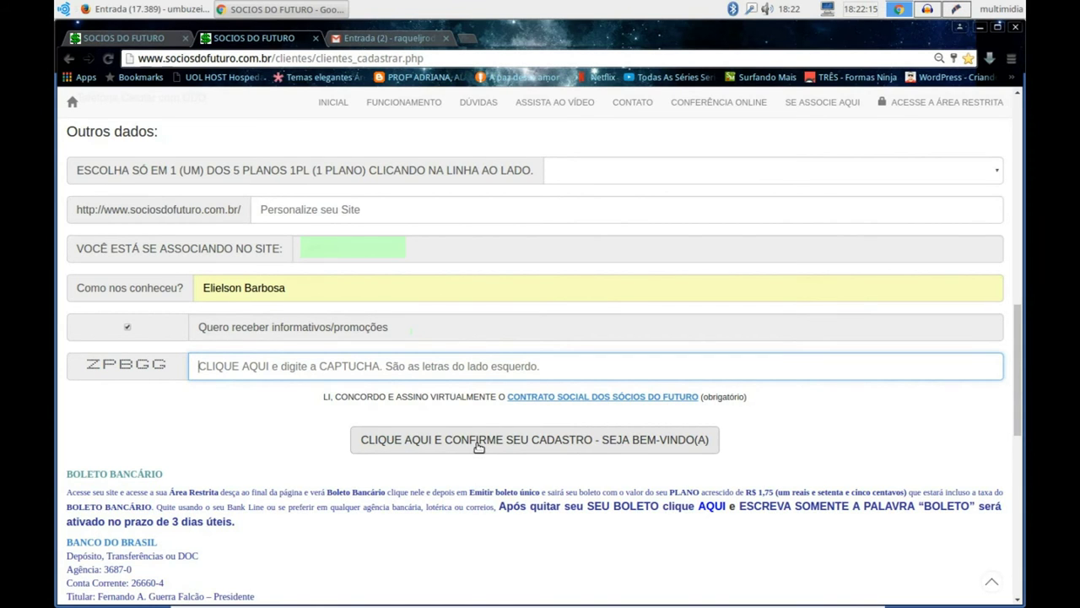
pyautogui.scroll(3, 478, 449)
pyautogui.scroll(12, 478, 448)
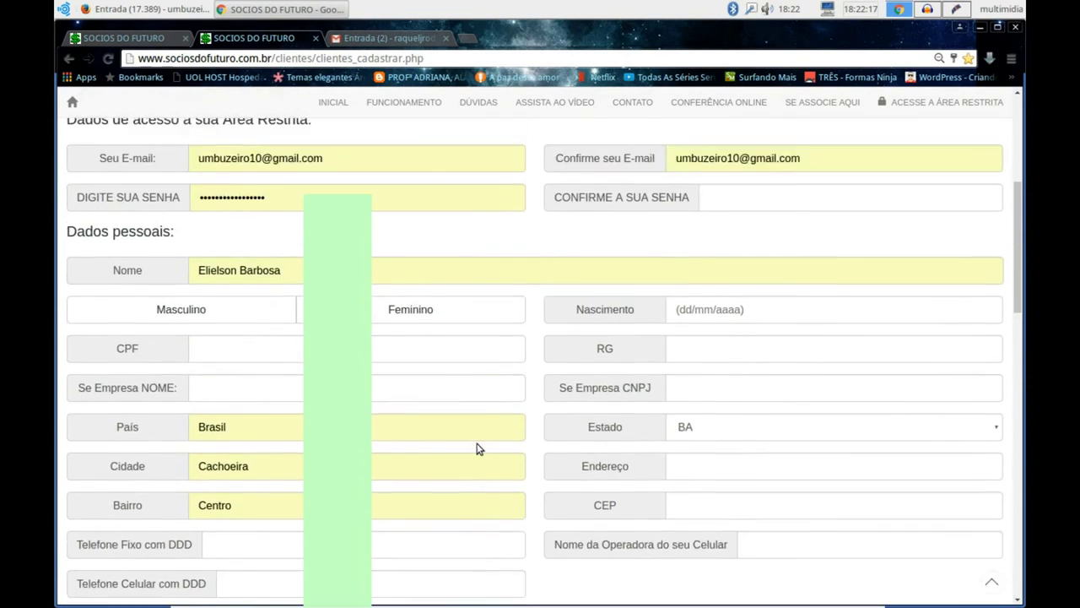